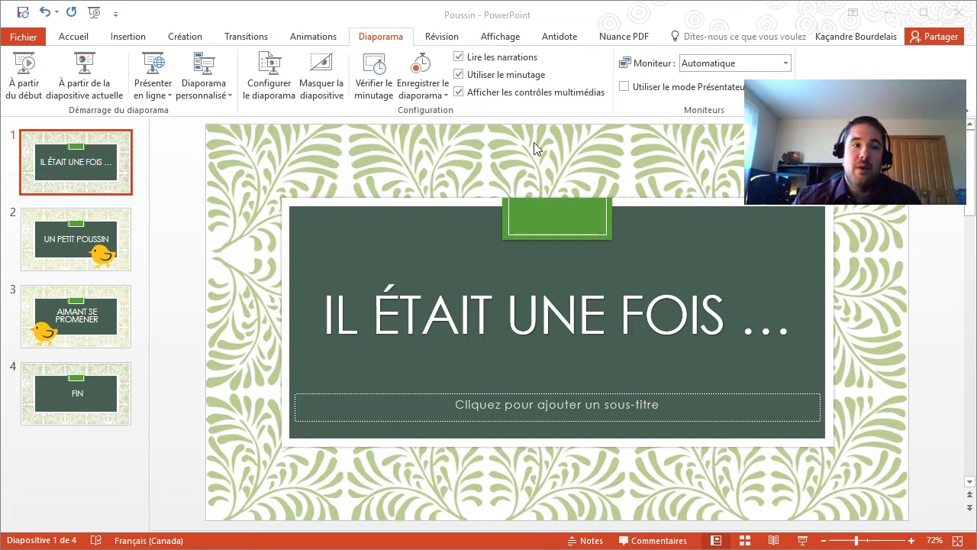
Step: Review the UN PETIT POUSSIN, AIMANT SE PROMENER and FIN slides, then return to the title slide
left_click(71, 37)
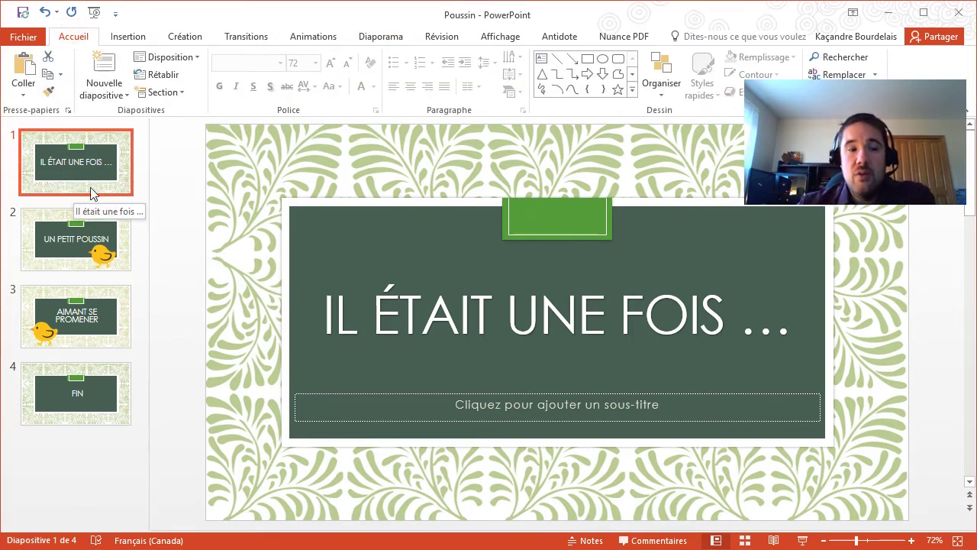
left_click(65, 237)
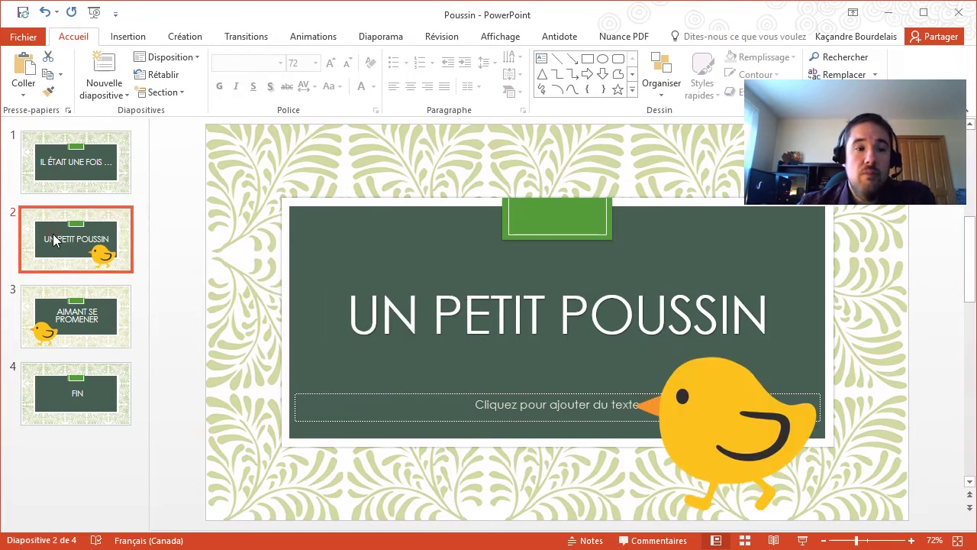
left_click(64, 314)
left_click(75, 391)
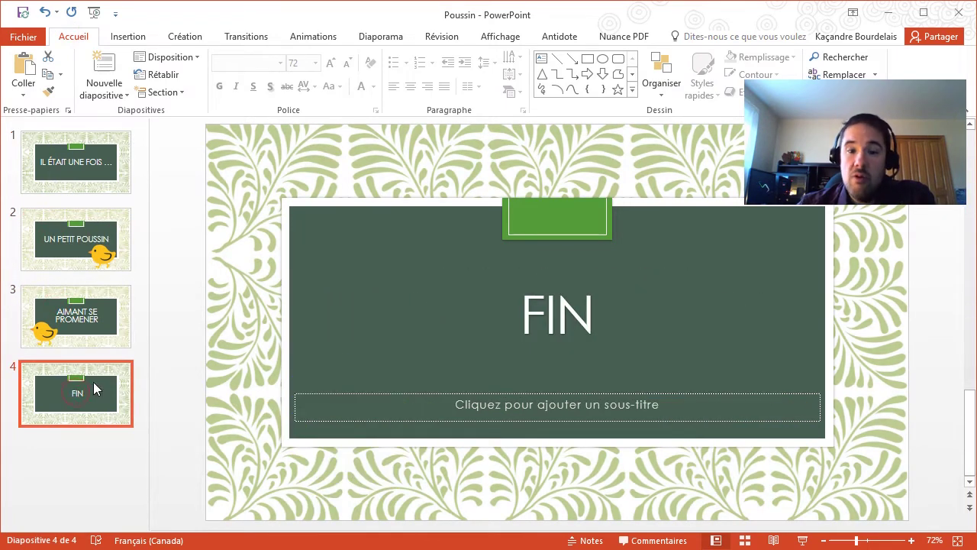
left_click(69, 166)
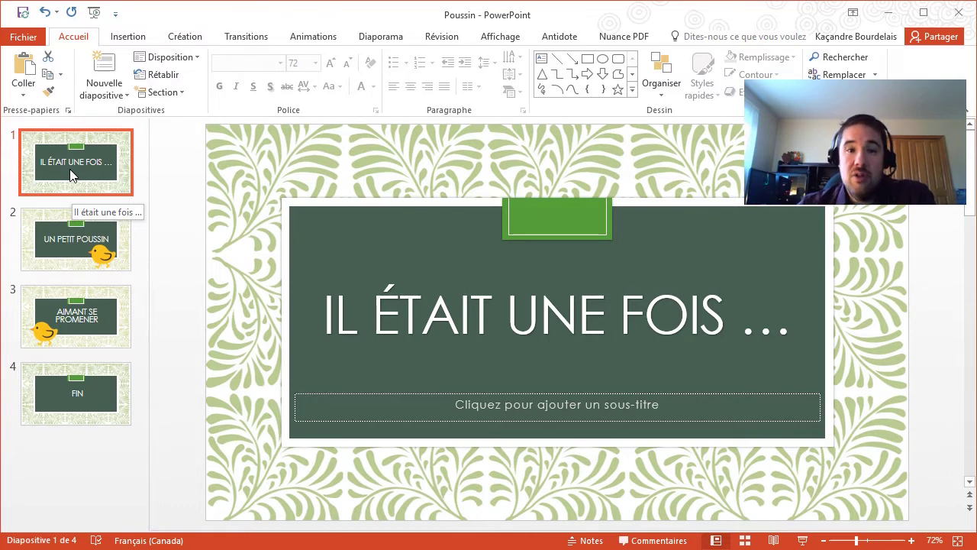
Step: Choose to record the slideshow from the beginning on the Diaporama tab
left_click(391, 42)
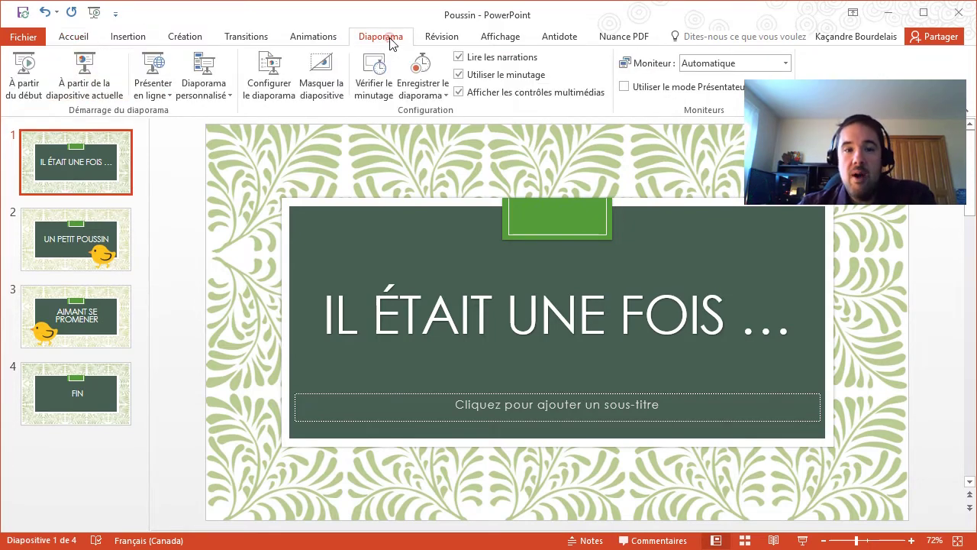
left_click(425, 86)
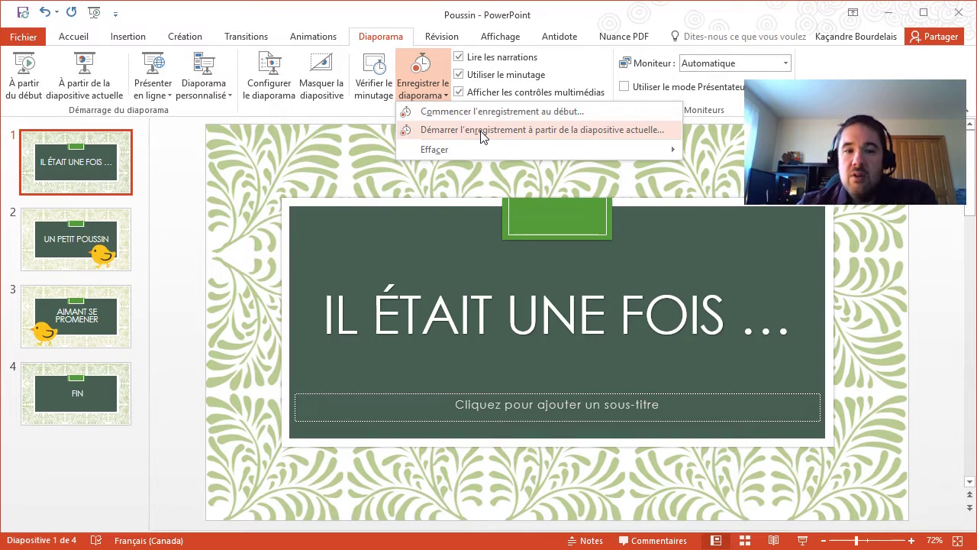
left_click(426, 117)
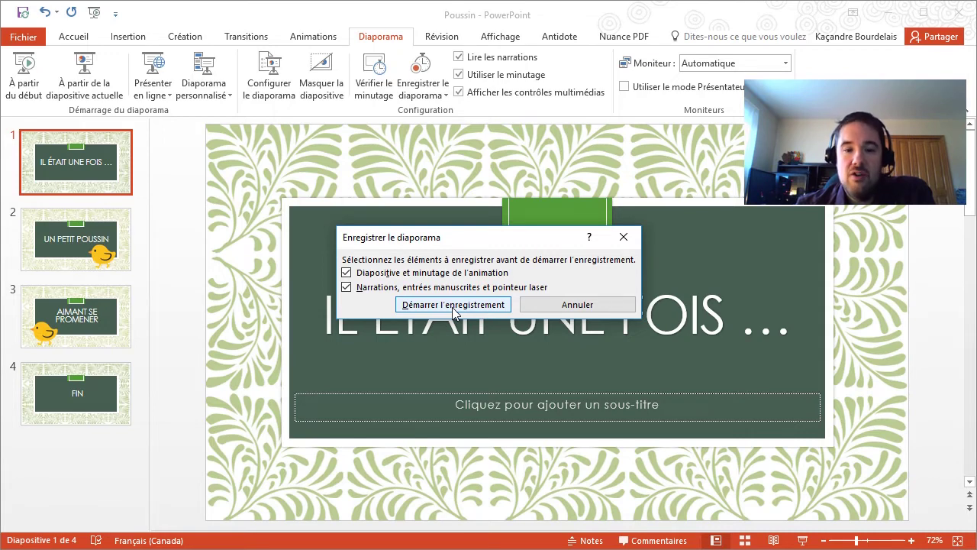
Step: Record narration over the title, UN PETIT POUSSIN, AIMANT SE PROMENER and FIN slides, then end the show
left_click(452, 307)
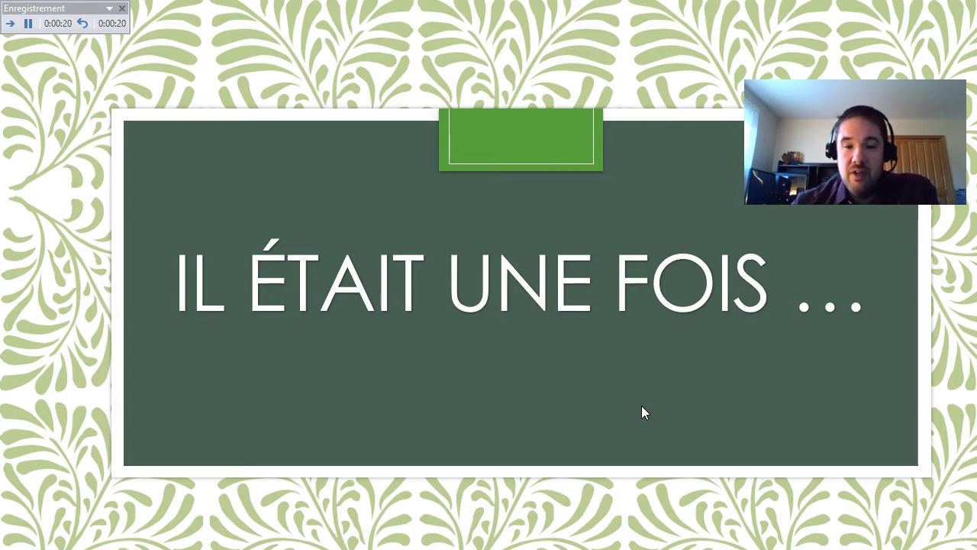
left_click(768, 494)
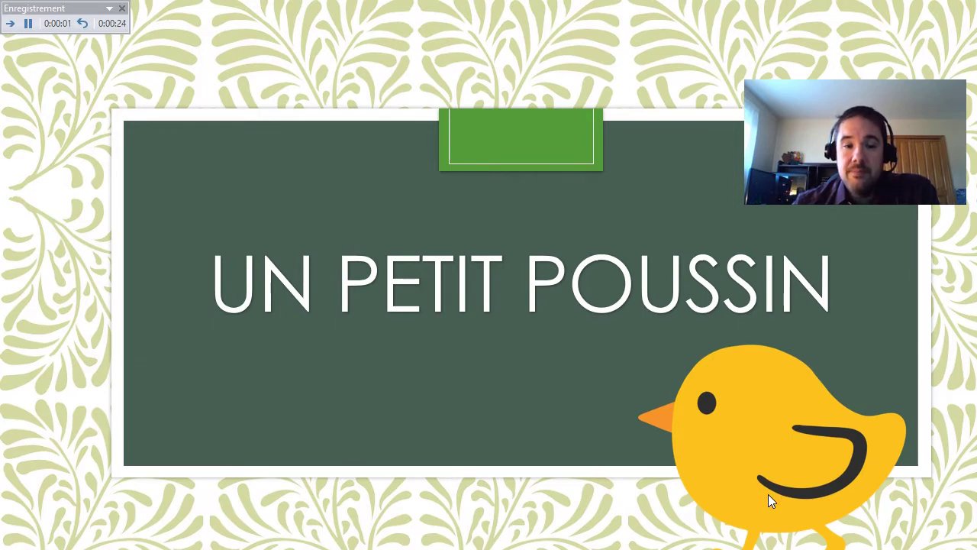
left_click(768, 494)
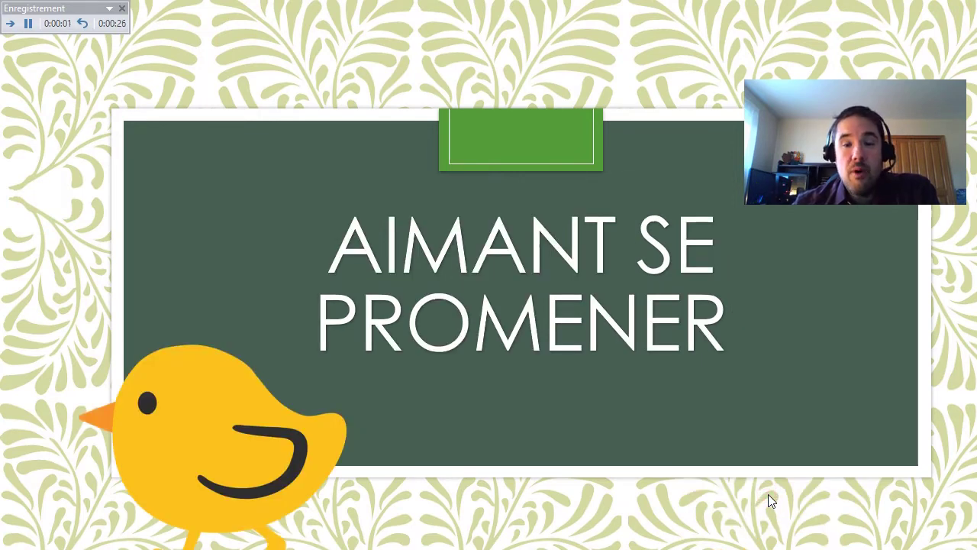
left_click(768, 494)
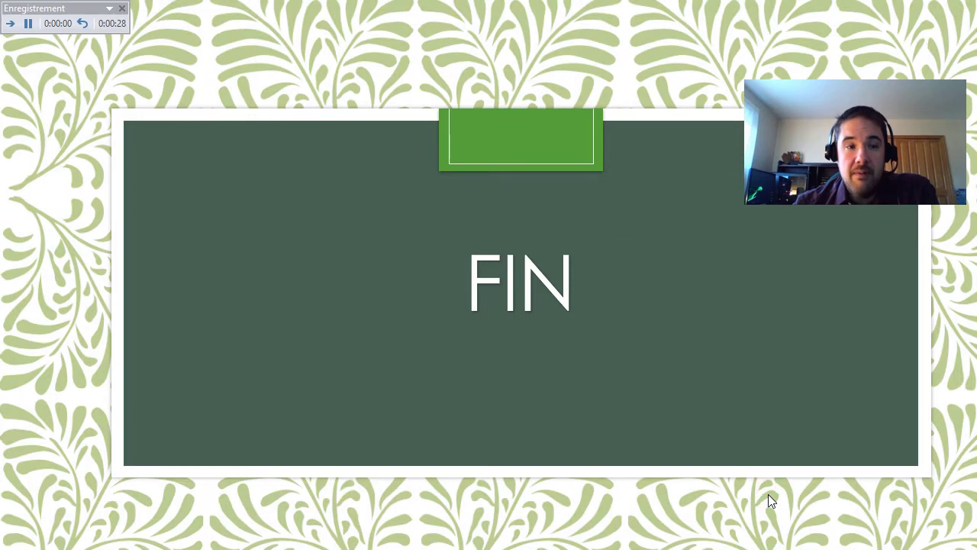
left_click(768, 494)
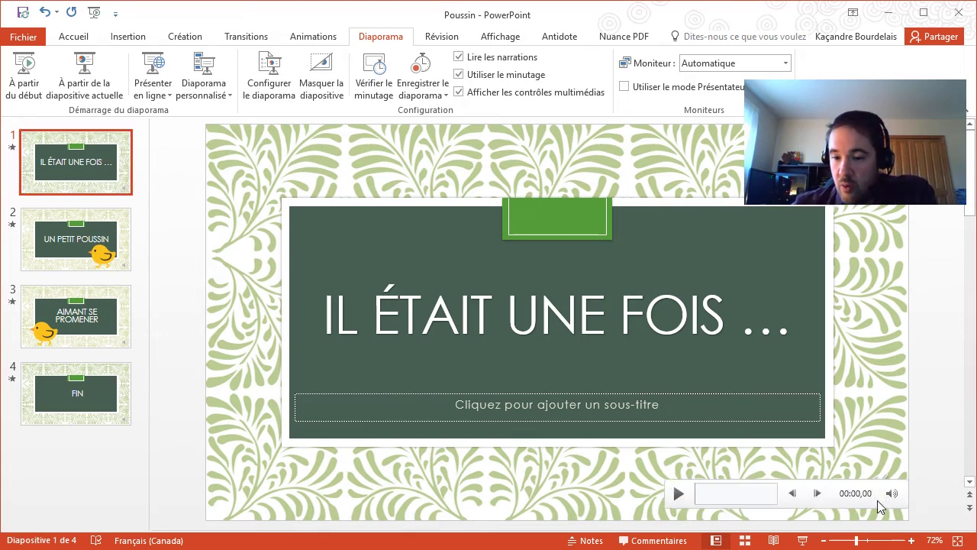
left_click(86, 241)
mouse_move(863, 488)
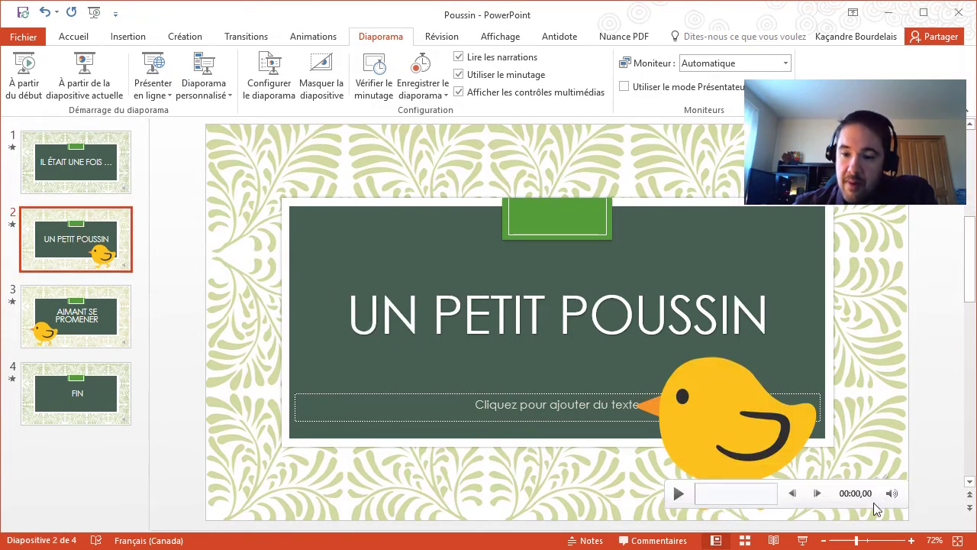
key("Up")
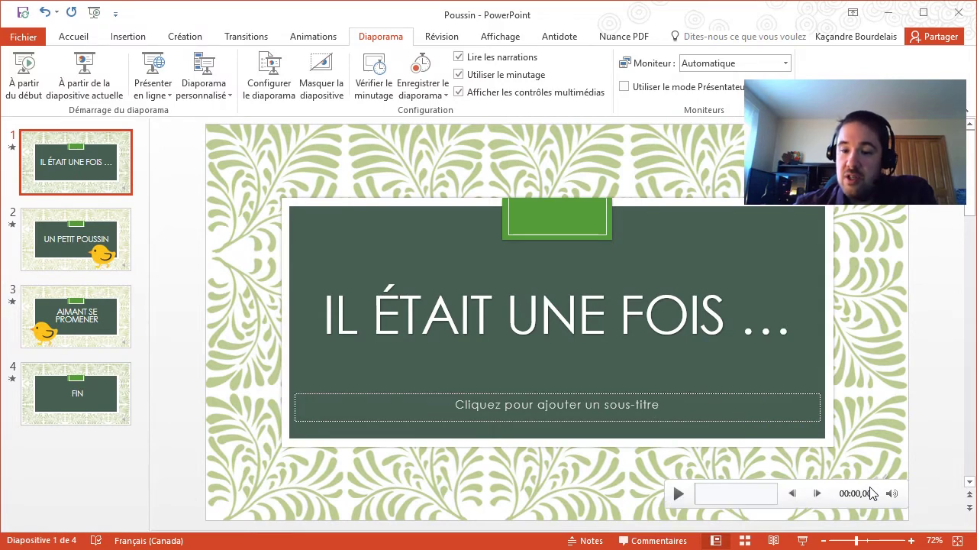
left_click(84, 253)
left_click(122, 336)
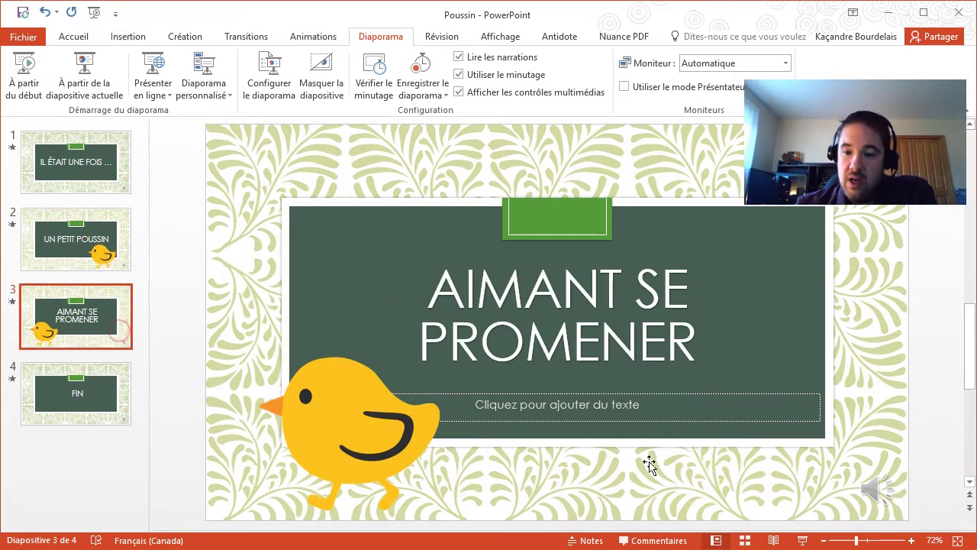
left_click(74, 167)
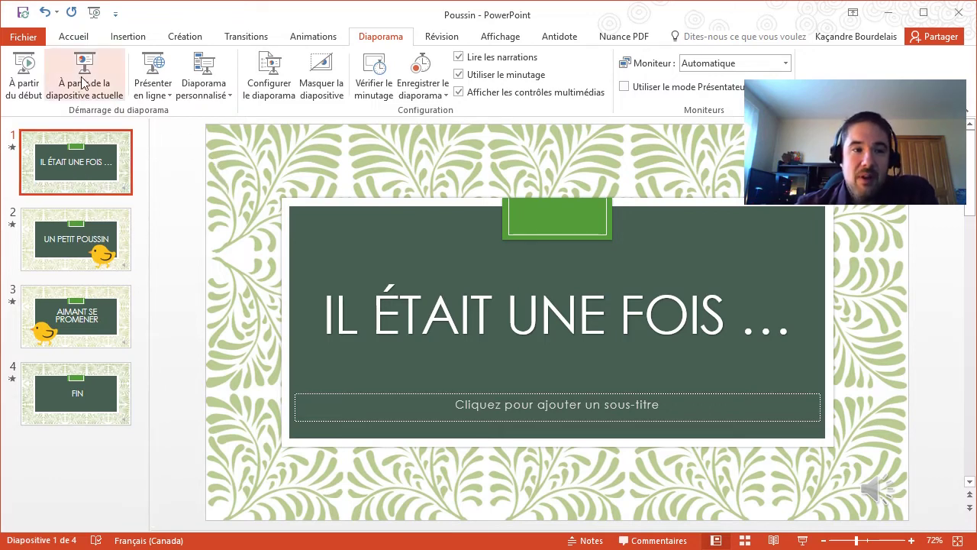
Step: Go to Fichier > Exporter > Créer une vidéo
left_click(31, 44)
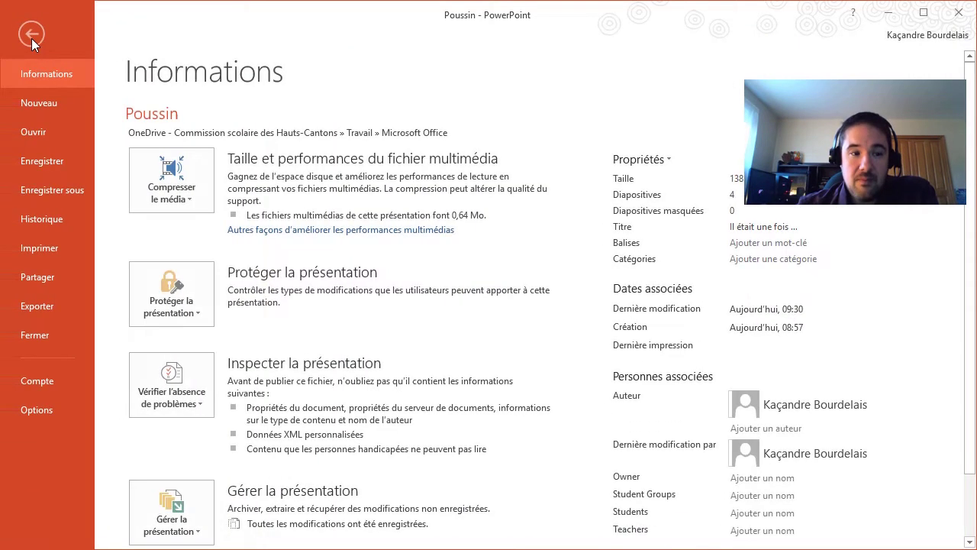
left_click(52, 309)
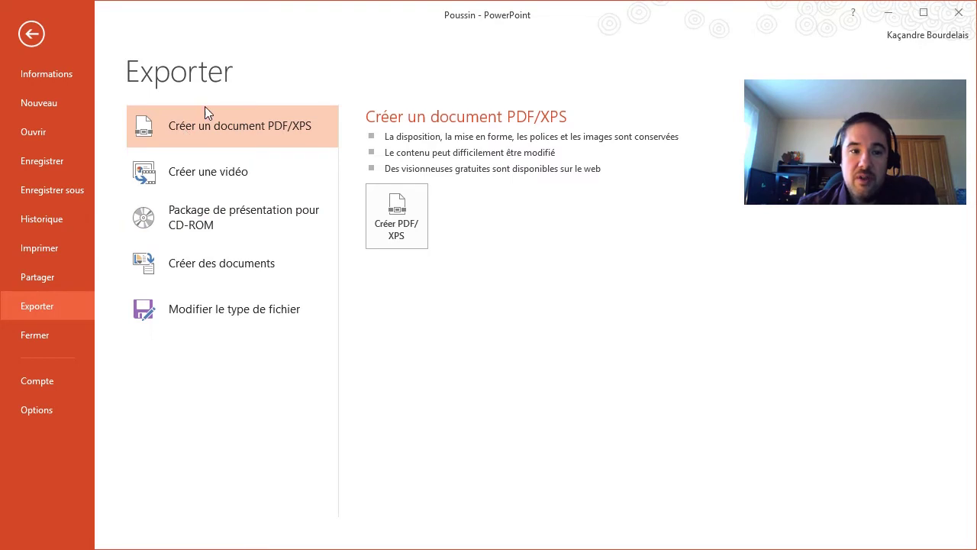
left_click(206, 180)
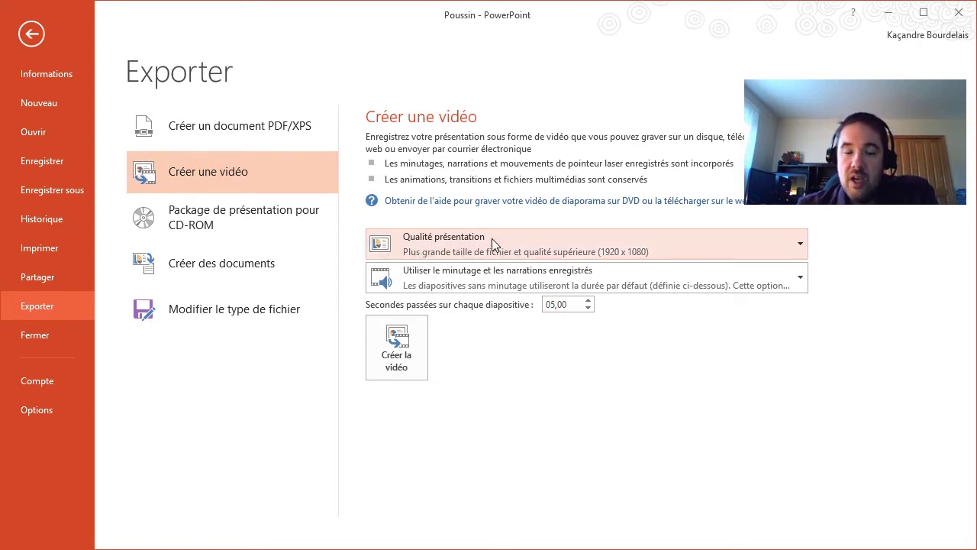
Step: Keep Qualité présentation (1920 x 1080) and use the recorded timings and narrations
left_click(492, 238)
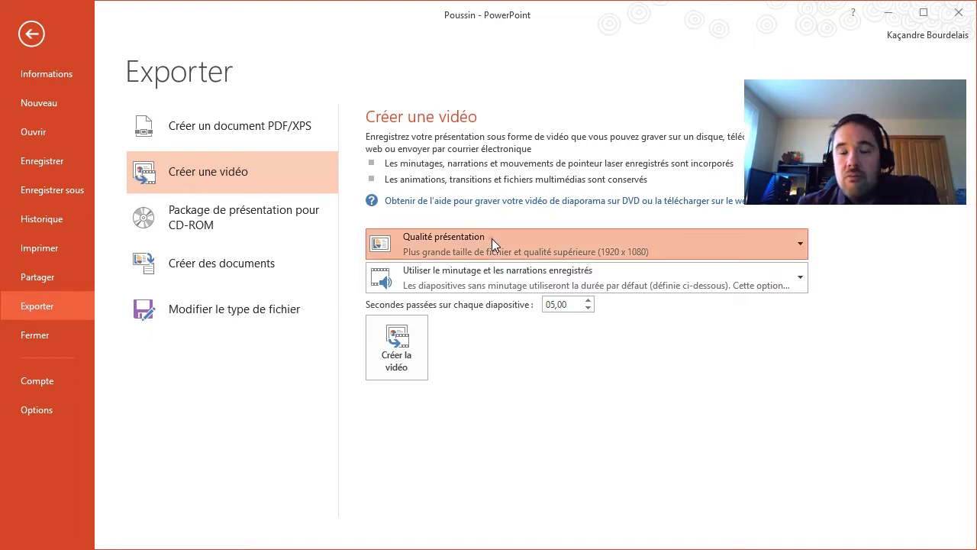
left_click(492, 238)
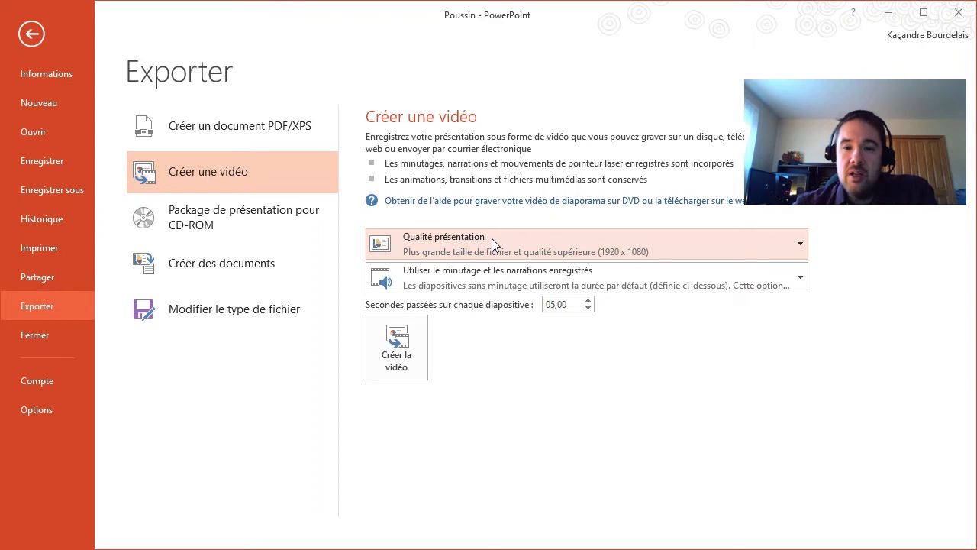
left_click(491, 242)
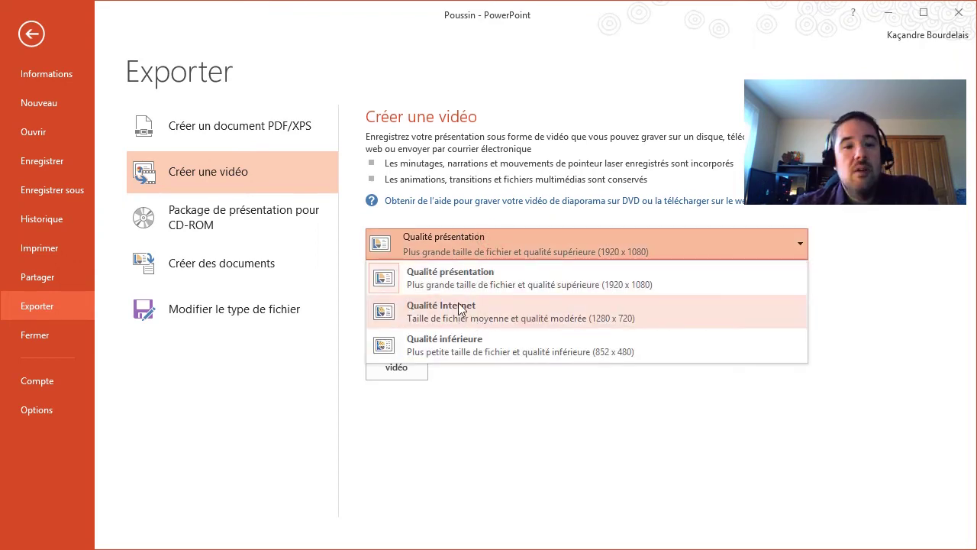
left_click(467, 278)
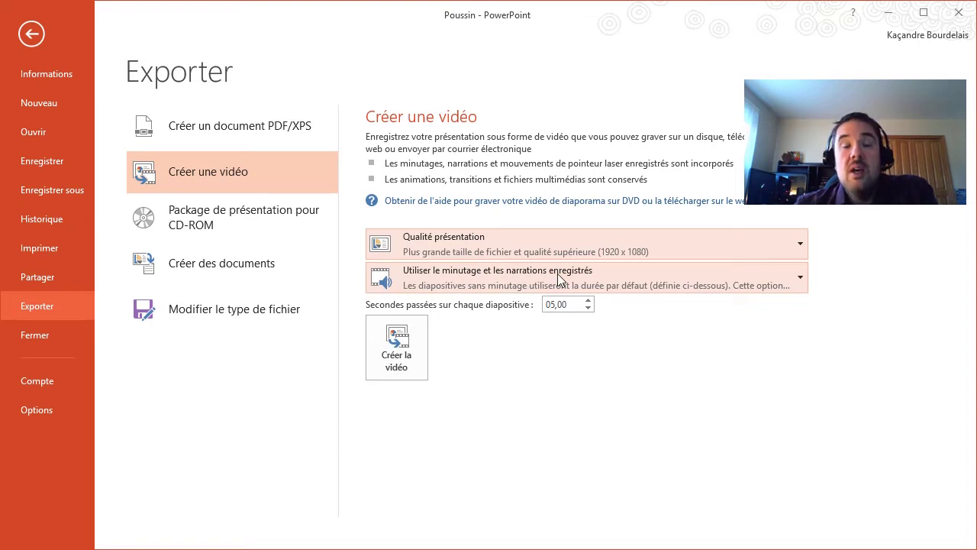
left_click(522, 290)
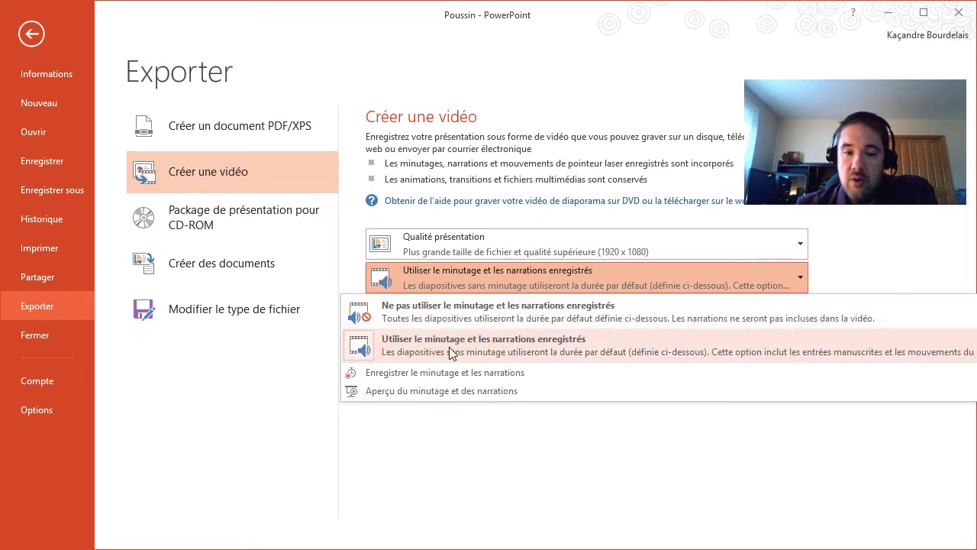
left_click(433, 348)
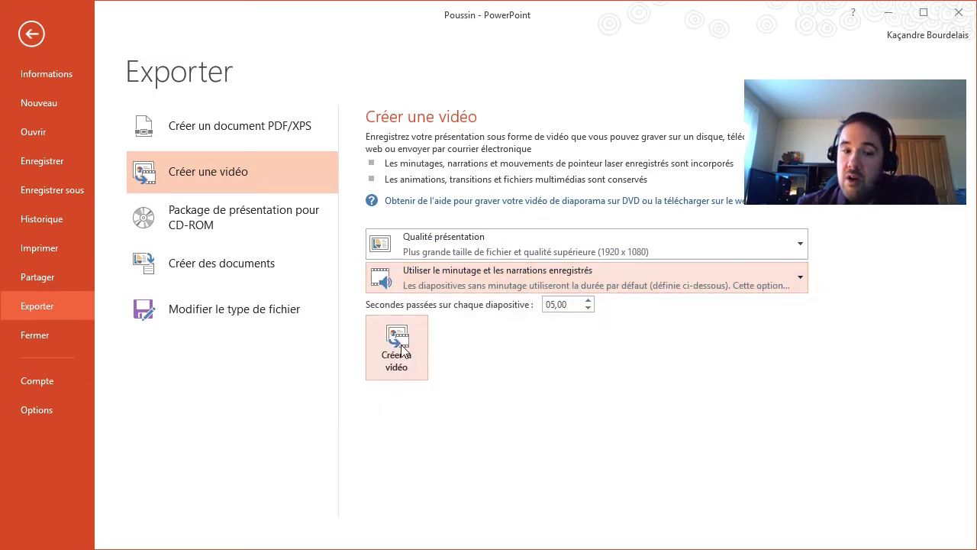
Step: Save the video as Poussin3 in the Téléchargements folder
left_click(402, 347)
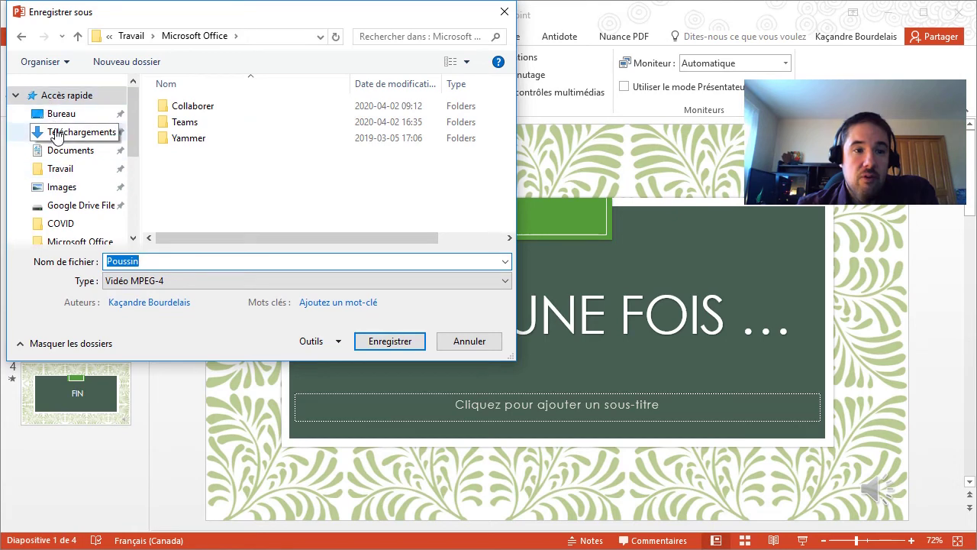
left_click(55, 133)
left_click(165, 259)
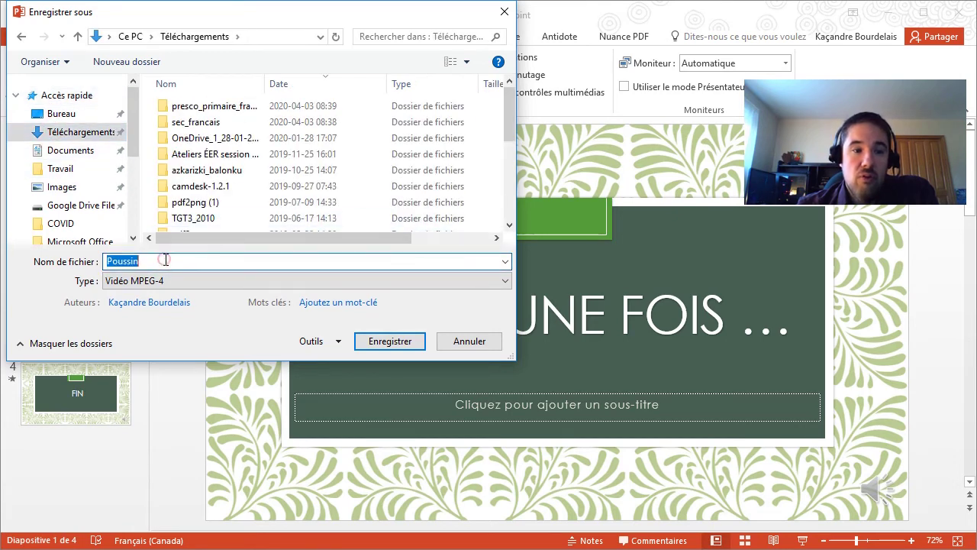
left_click(165, 259)
type("3")
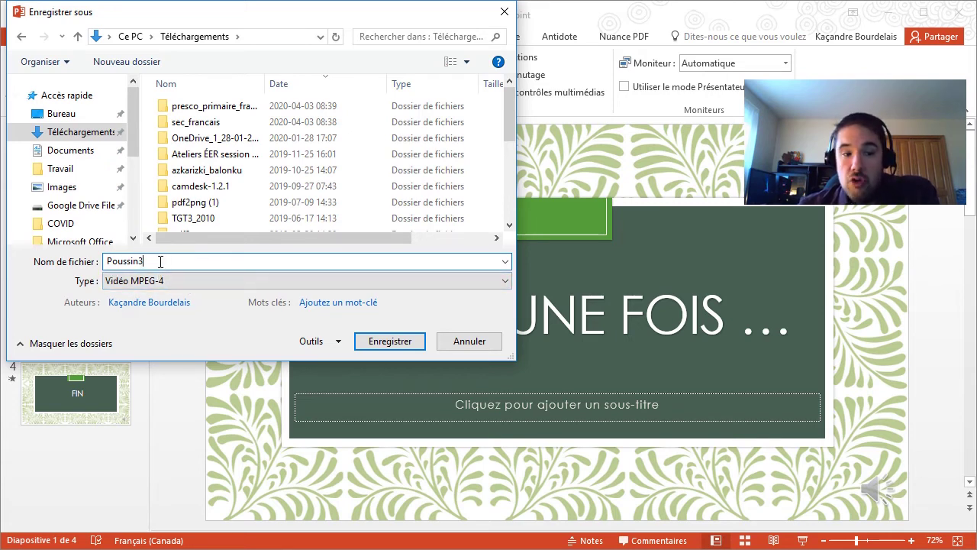
left_click(402, 341)
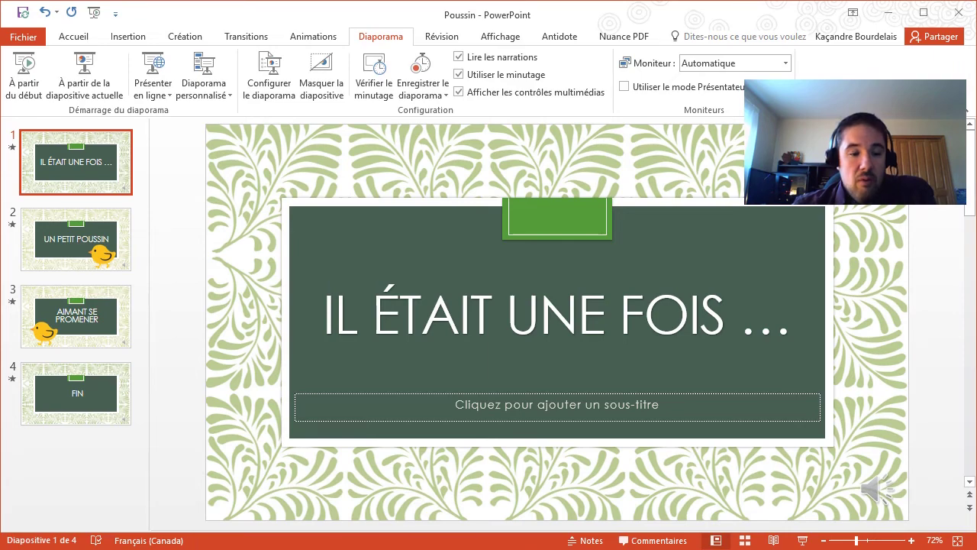
Step: Open File Explorer on Téléchargements to find the new Poussin3 video
key("super+e")
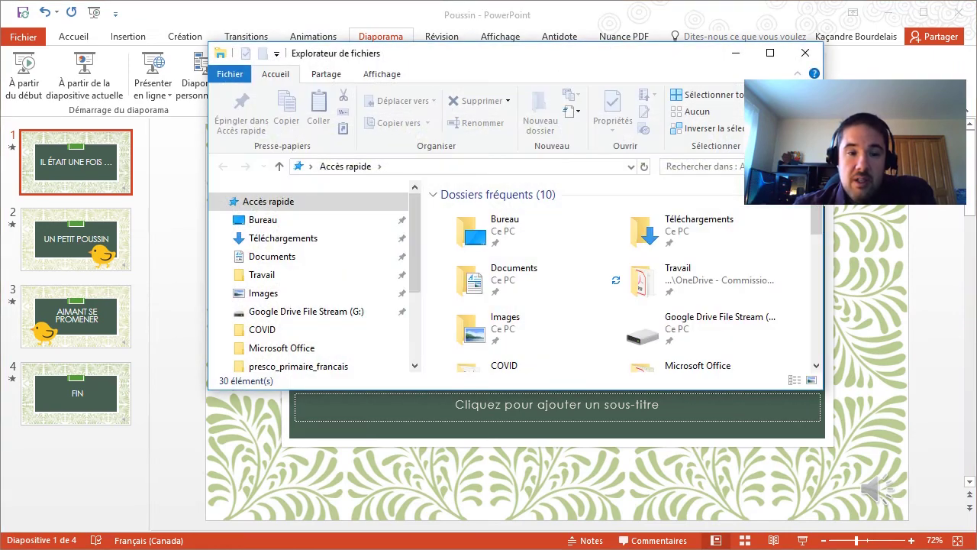
left_click(292, 239)
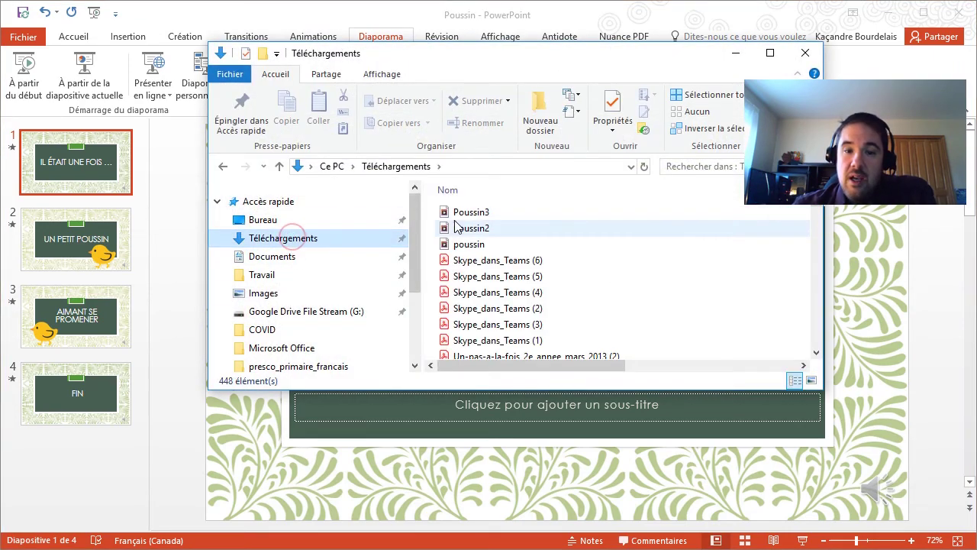